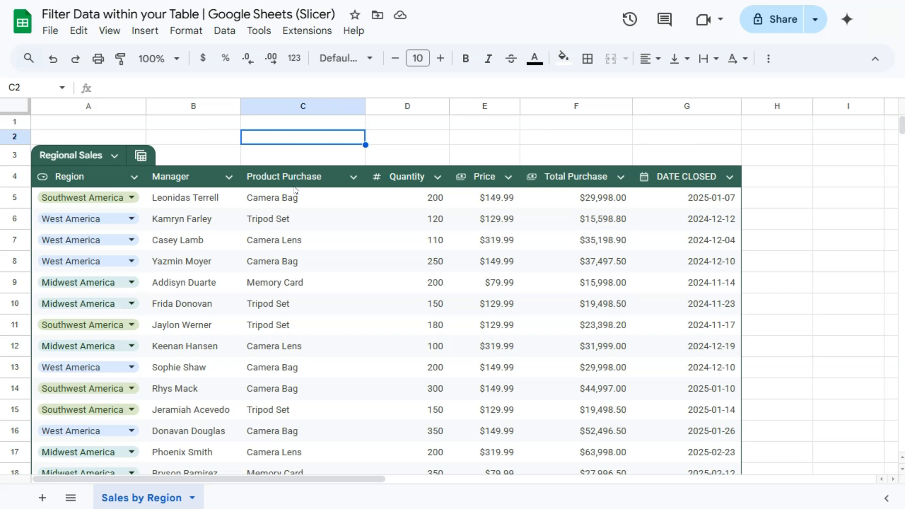
- Add a slicer covering the whole Regional Sales table (A4:G26) and set its column to Product Purchase
{"action": "left_click", "coordinate": [350, 140]}
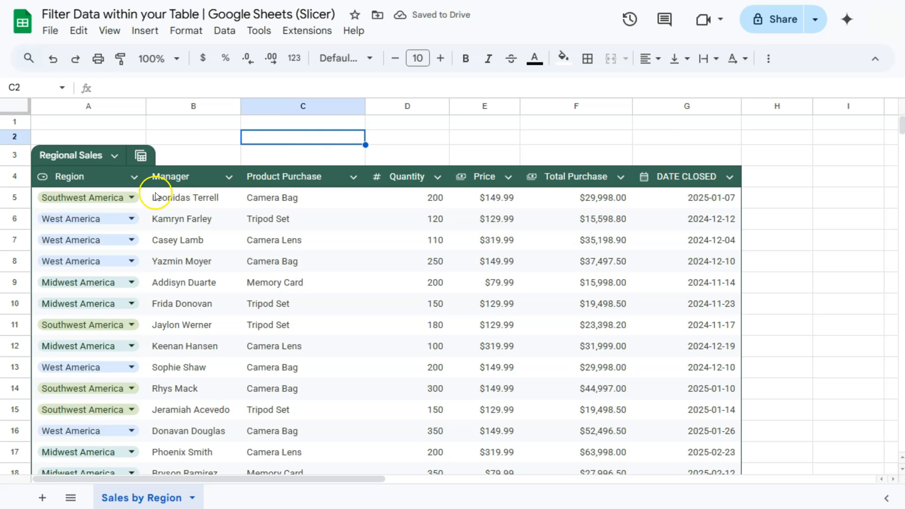
{"action": "left_click", "coordinate": [98, 179]}
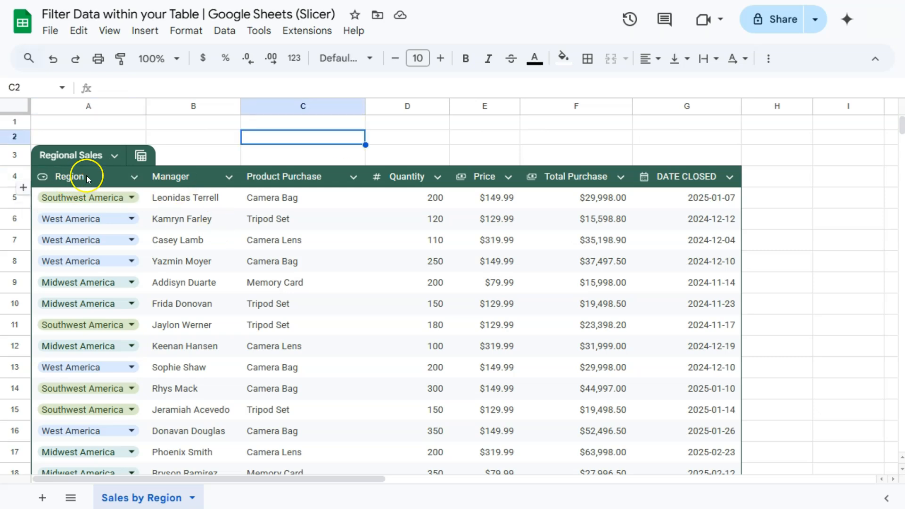
{"action": "left_click", "coordinate": [86, 175]}
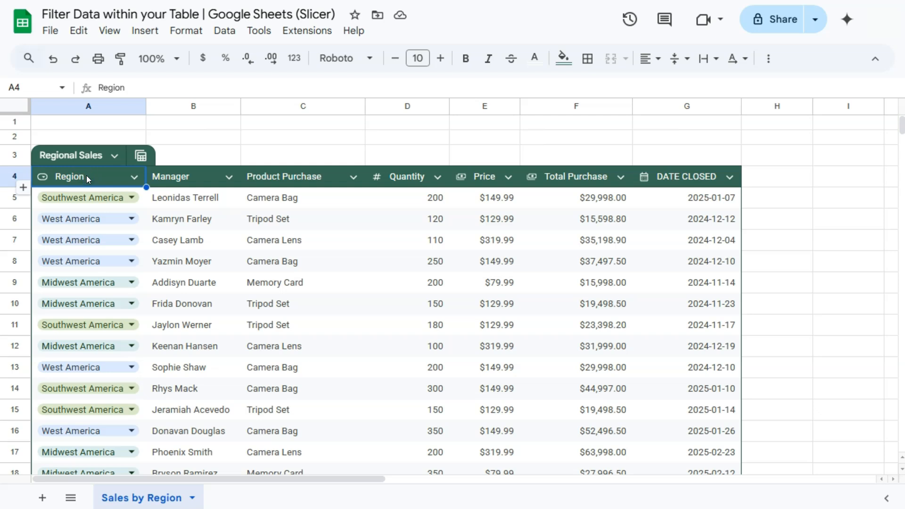
{"action": "key", "text": "ctrl+a"}
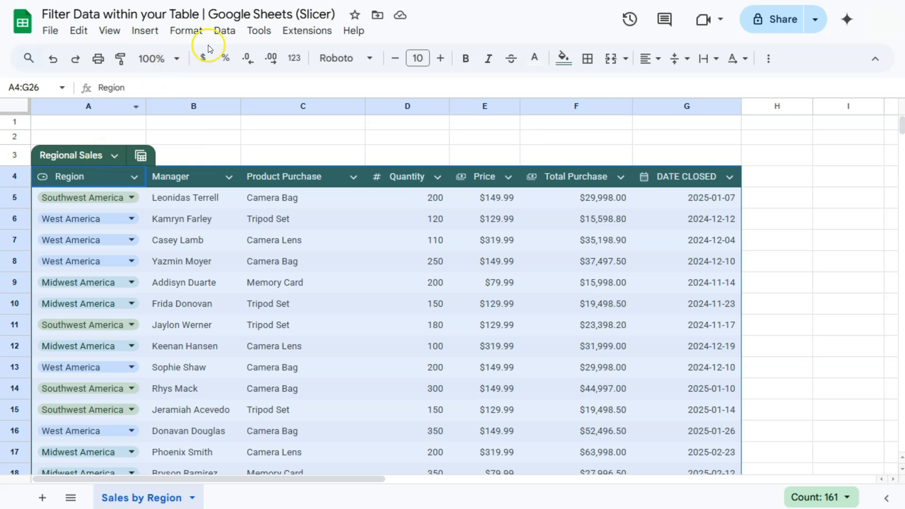
{"action": "left_click", "coordinate": [225, 31]}
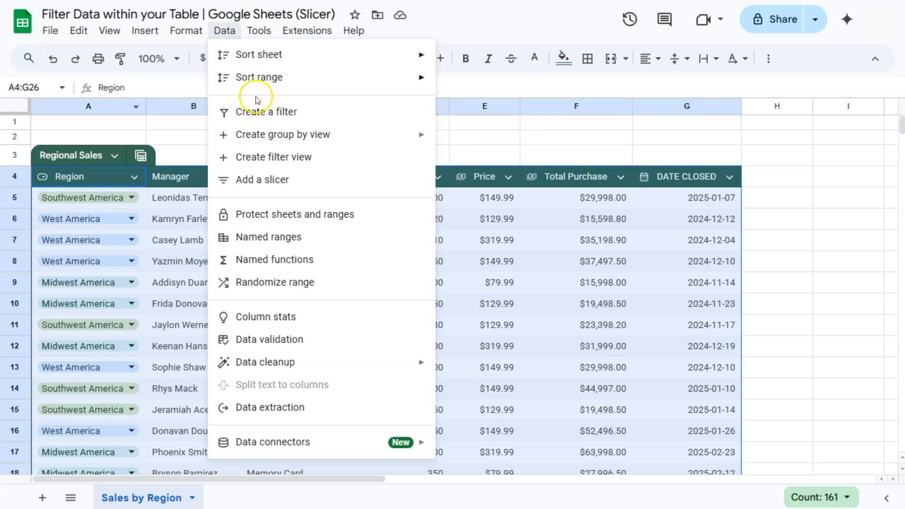
{"action": "left_click", "coordinate": [265, 180]}
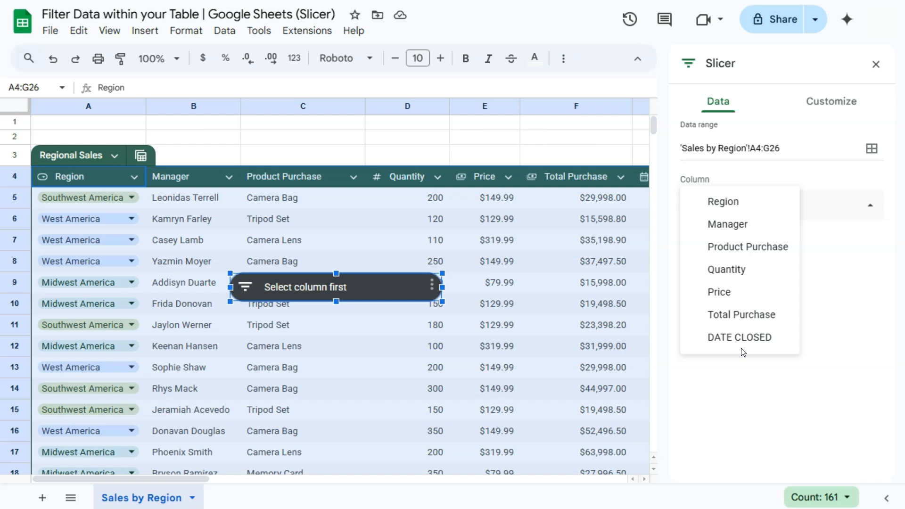
{"action": "left_click", "coordinate": [743, 248]}
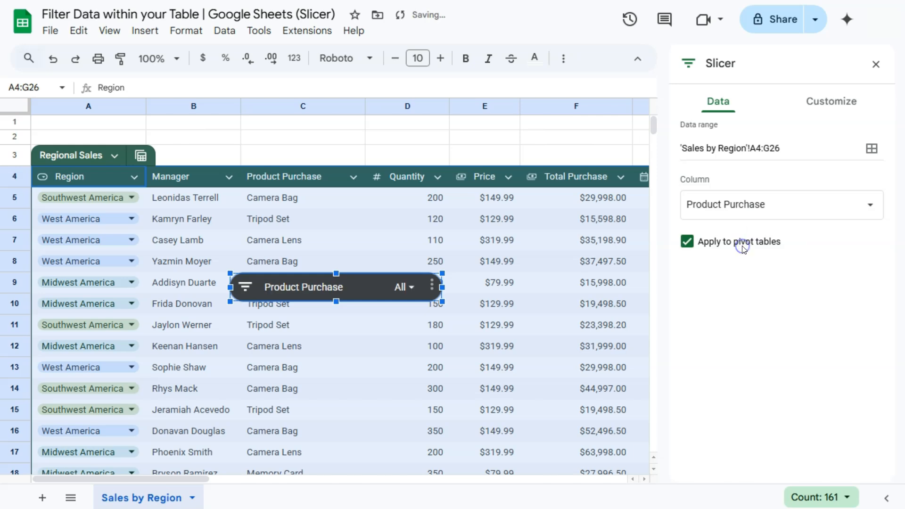
{"action": "left_click", "coordinate": [739, 241]}
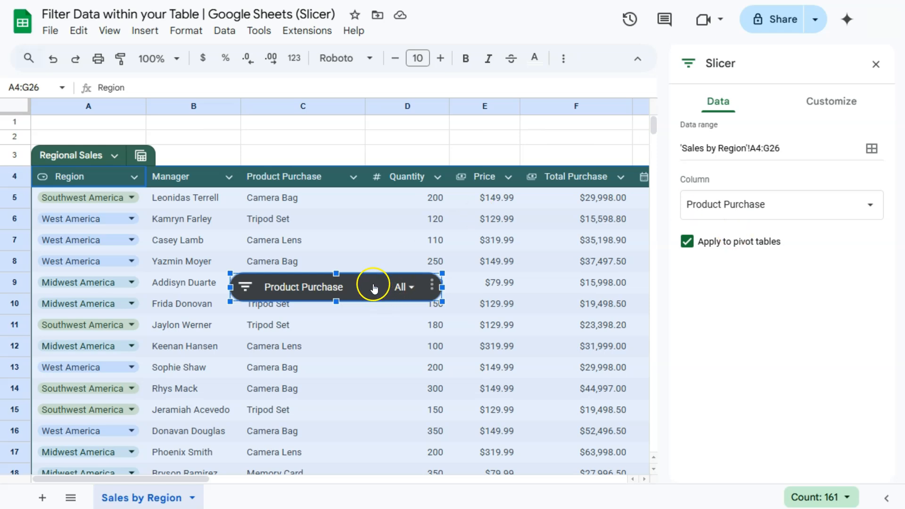
- Move the Product Purchase slicer above the table header, over rows 2 and 3, and close its settings after viewing the customization options
{"action": "left_click_drag", "start_coordinate": [372, 283], "coordinate": [331, 145]}
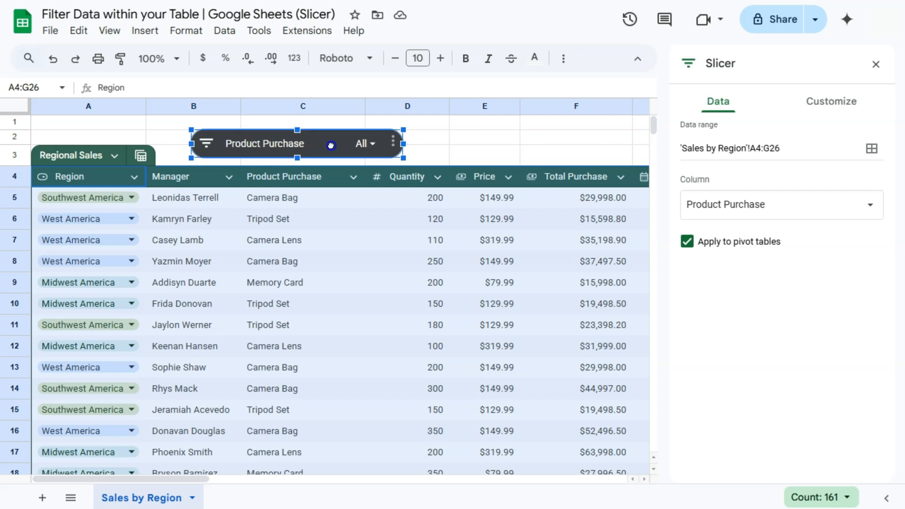
{"action": "left_click_drag", "start_coordinate": [331, 146], "coordinate": [332, 147]}
{"action": "left_click", "coordinate": [833, 102]}
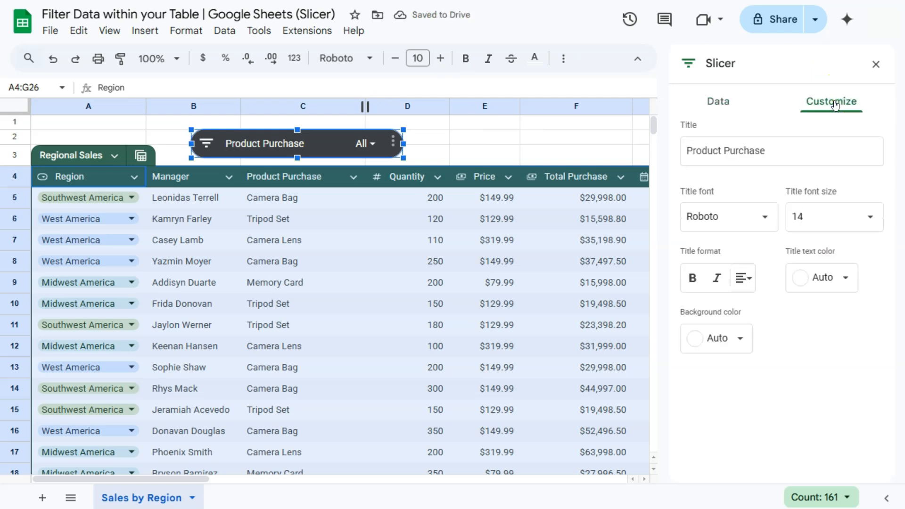
{"action": "left_click", "coordinate": [712, 99]}
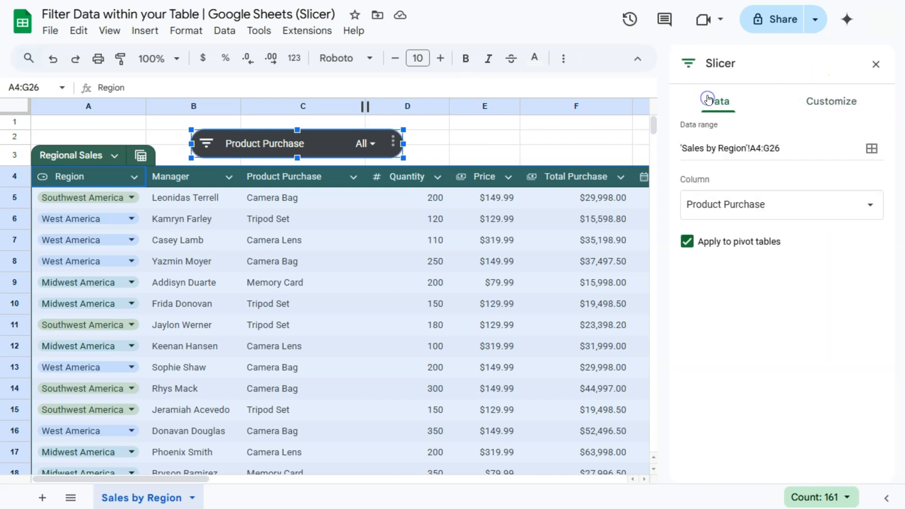
{"action": "left_click", "coordinate": [876, 67]}
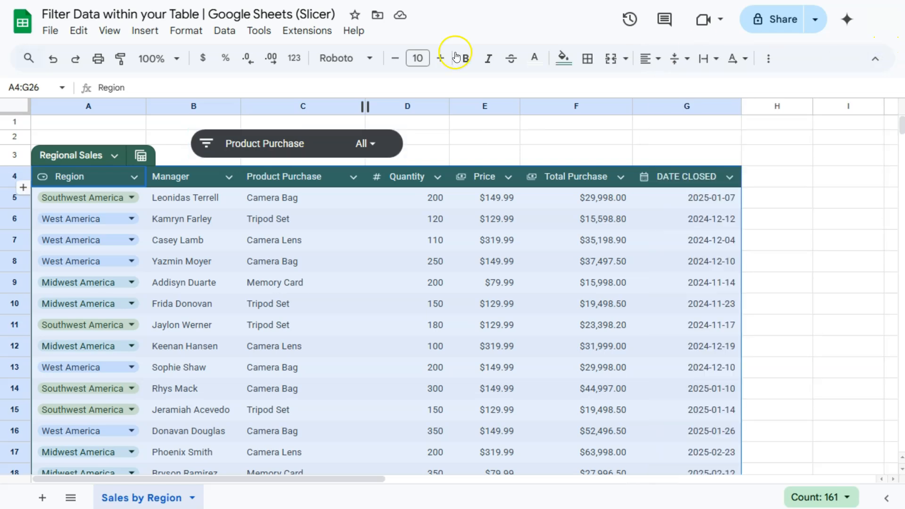
{"action": "left_click", "coordinate": [441, 143]}
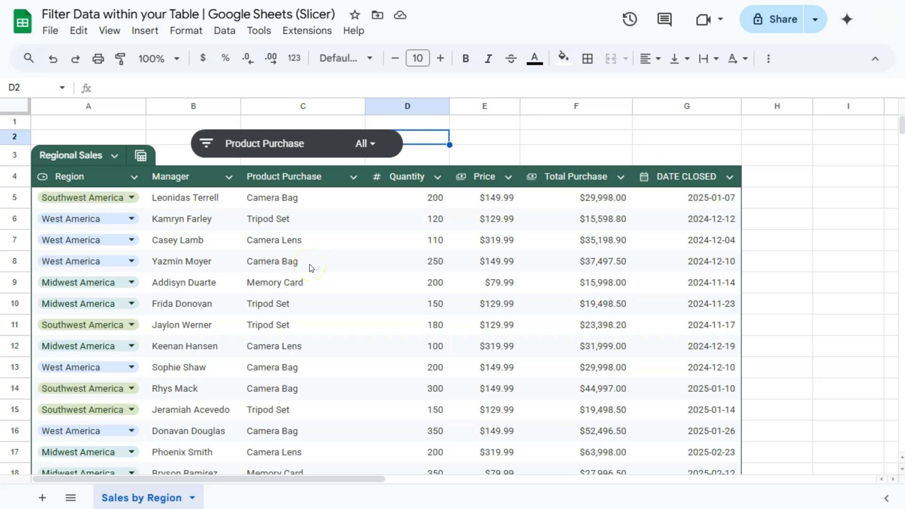
- Filter the table with the Product Purchase slicer so that only Camera Bag is selected
{"action": "left_click", "coordinate": [364, 146]}
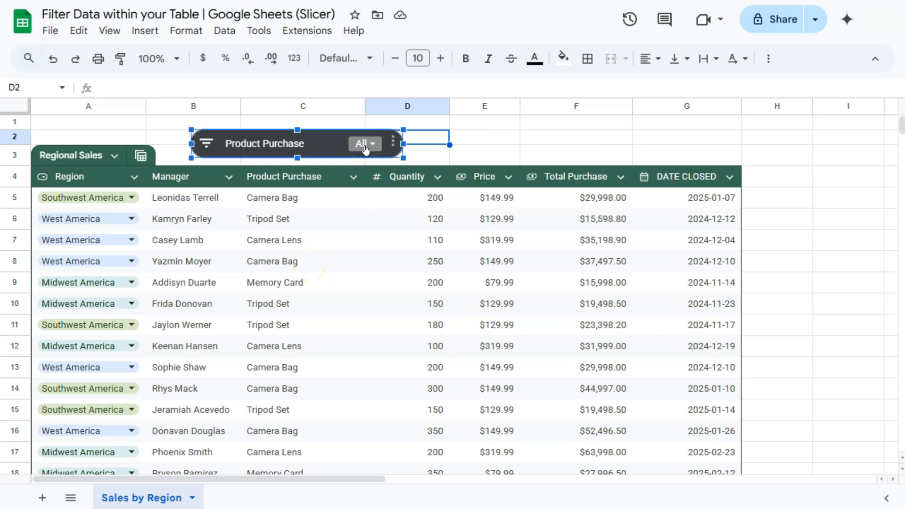
{"action": "left_click", "coordinate": [364, 145]}
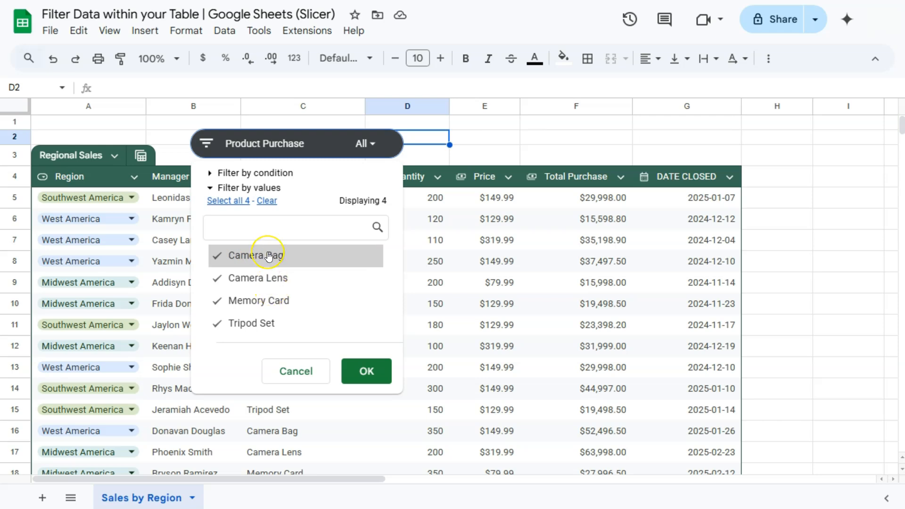
{"action": "left_click", "coordinate": [266, 202]}
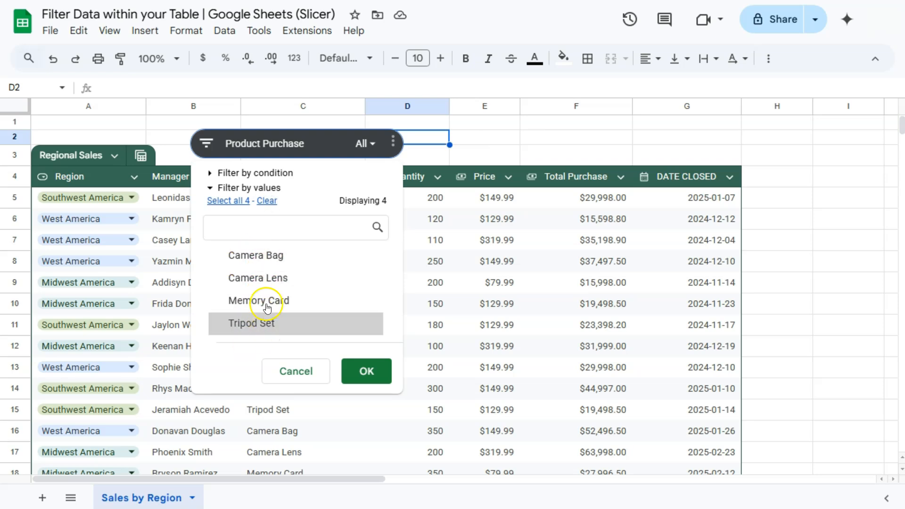
{"action": "left_click", "coordinate": [250, 259]}
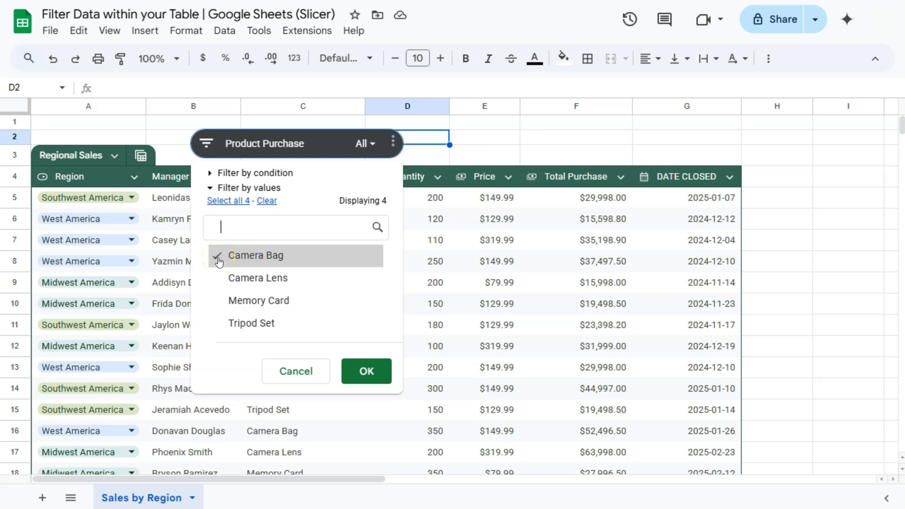
{"action": "left_click", "coordinate": [273, 258]}
{"action": "left_click", "coordinate": [376, 377]}
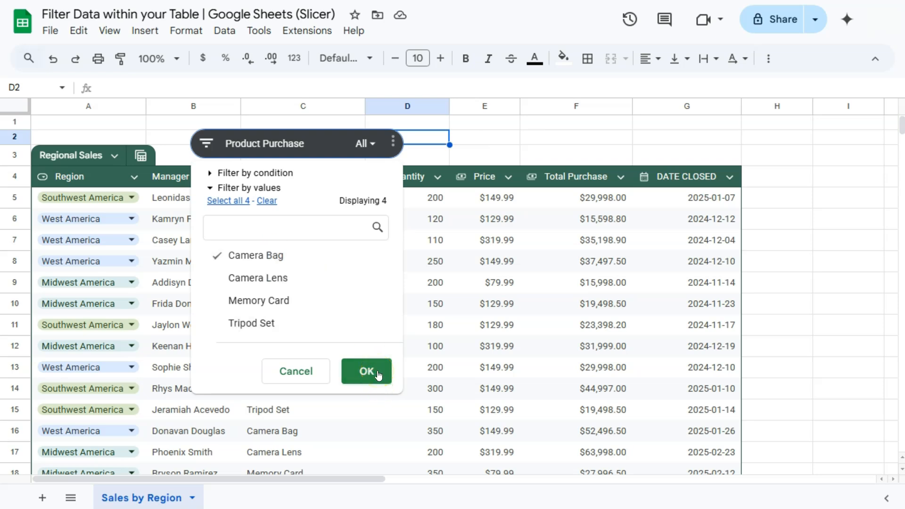
{"action": "left_click", "coordinate": [377, 372]}
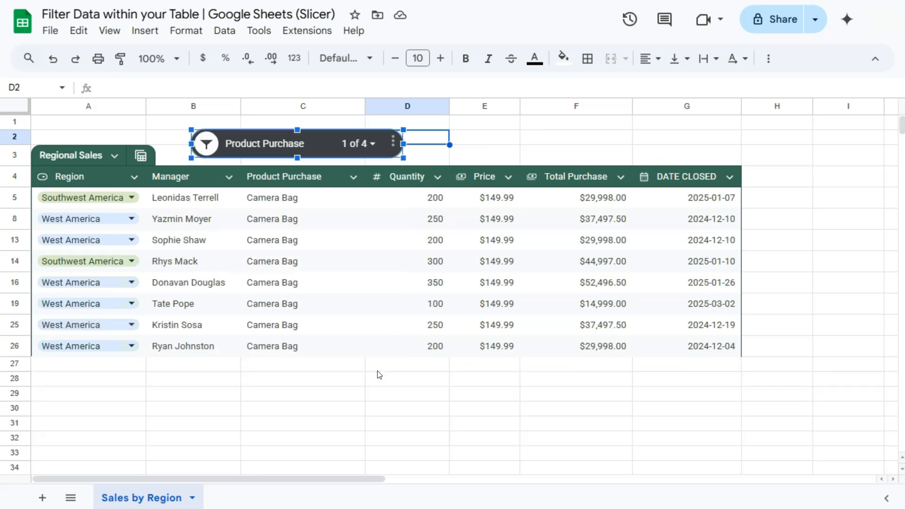
{"action": "left_click", "coordinate": [378, 372]}
- Add Camera Lens to the values selected in the Product Purchase slicer
{"action": "left_click", "coordinate": [367, 144]}
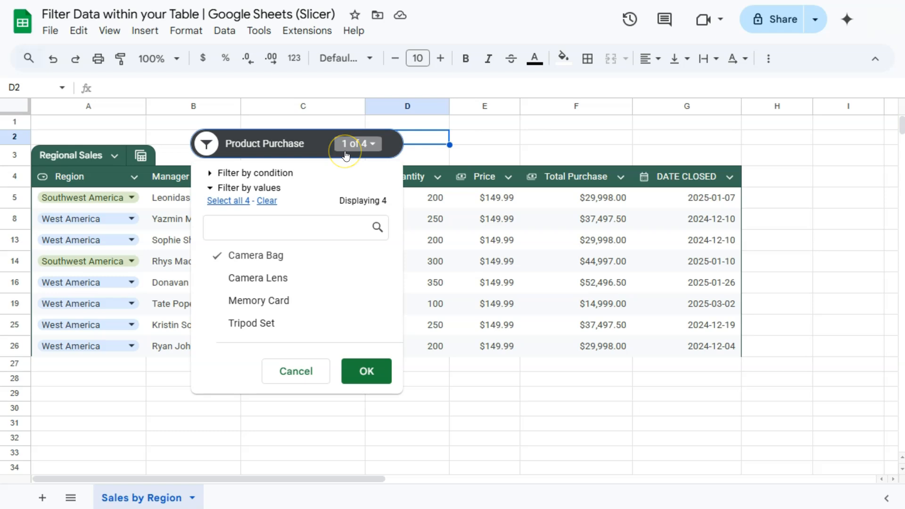
{"action": "left_click", "coordinate": [243, 282]}
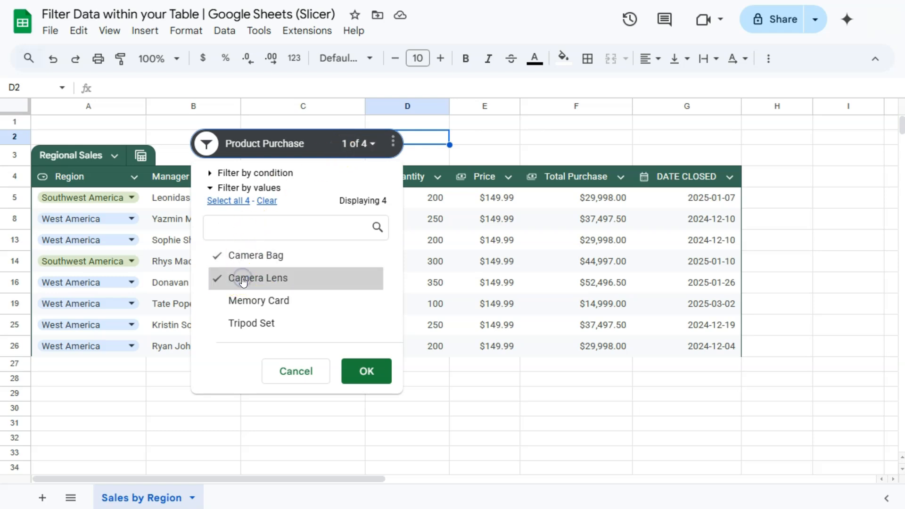
{"action": "left_click", "coordinate": [366, 373]}
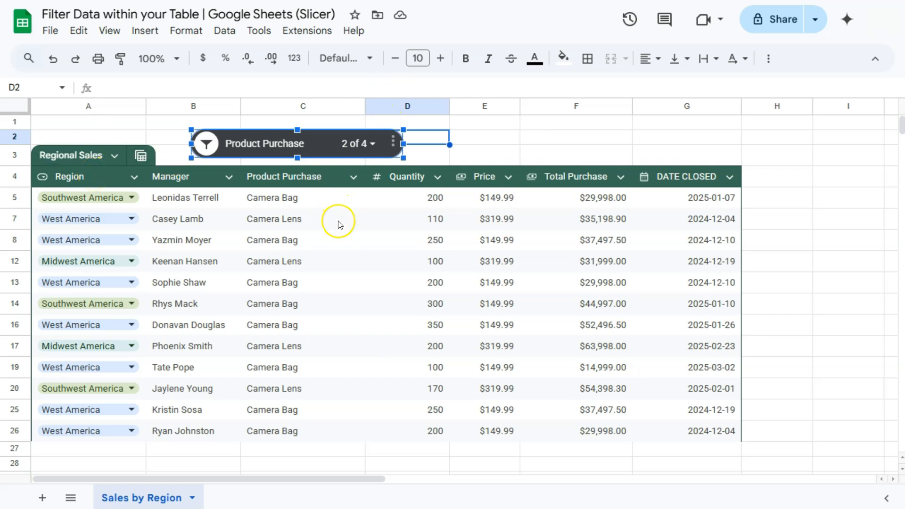
- Edit the slicer to filter by the Region column instead and close its settings
{"action": "left_click", "coordinate": [393, 143]}
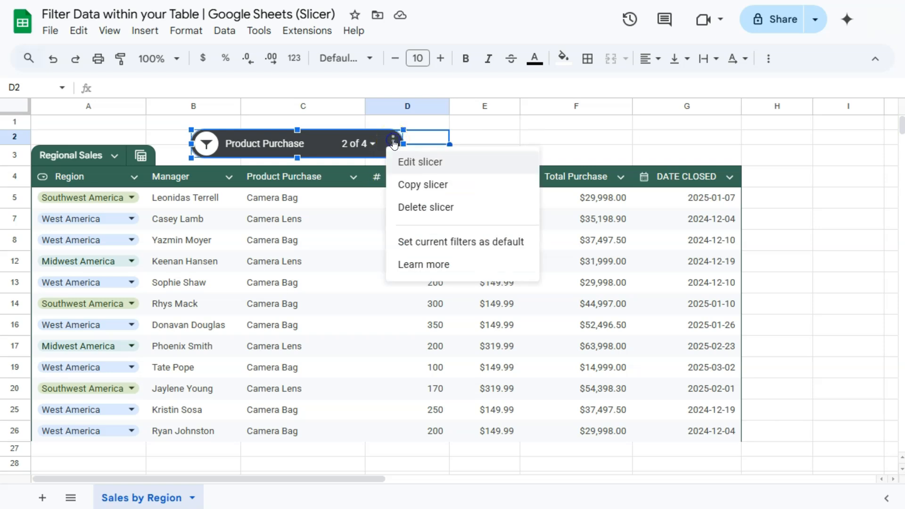
{"action": "left_click", "coordinate": [414, 163]}
{"action": "left_click", "coordinate": [759, 207]}
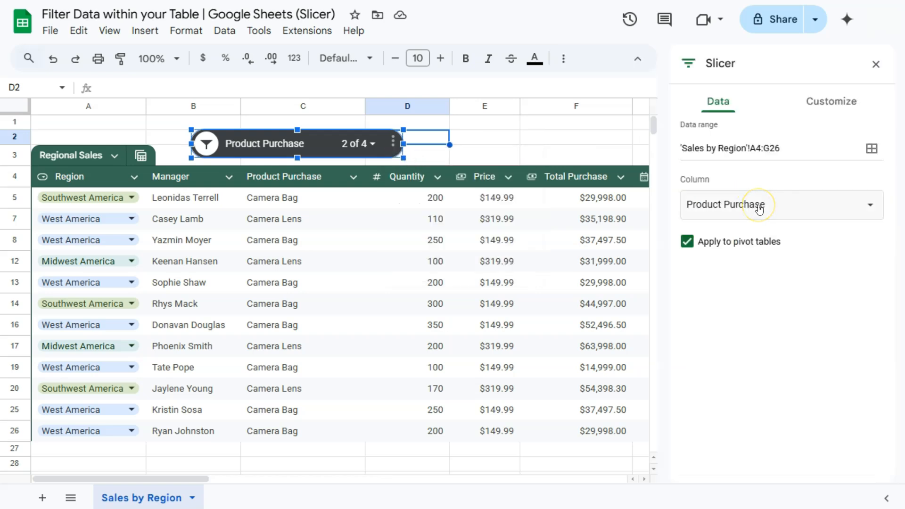
{"action": "left_click", "coordinate": [866, 206]}
{"action": "left_click", "coordinate": [729, 225]}
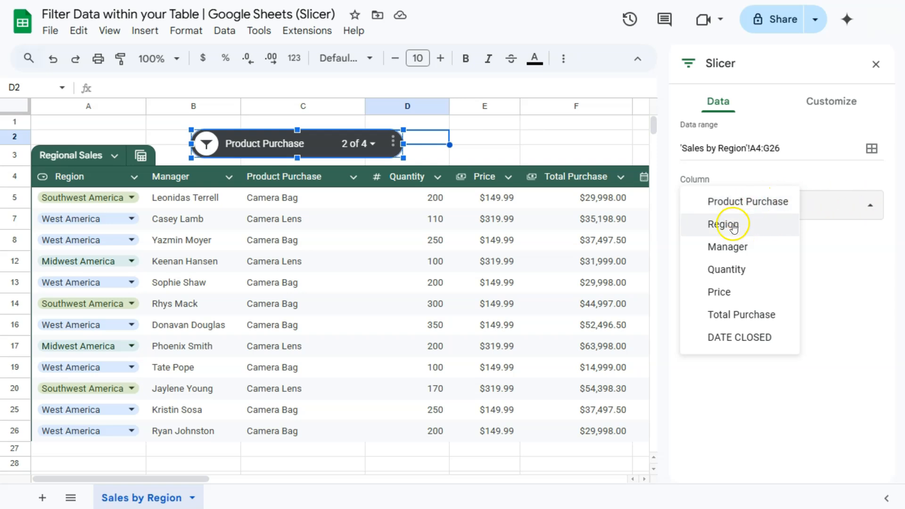
{"action": "left_click", "coordinate": [875, 64]}
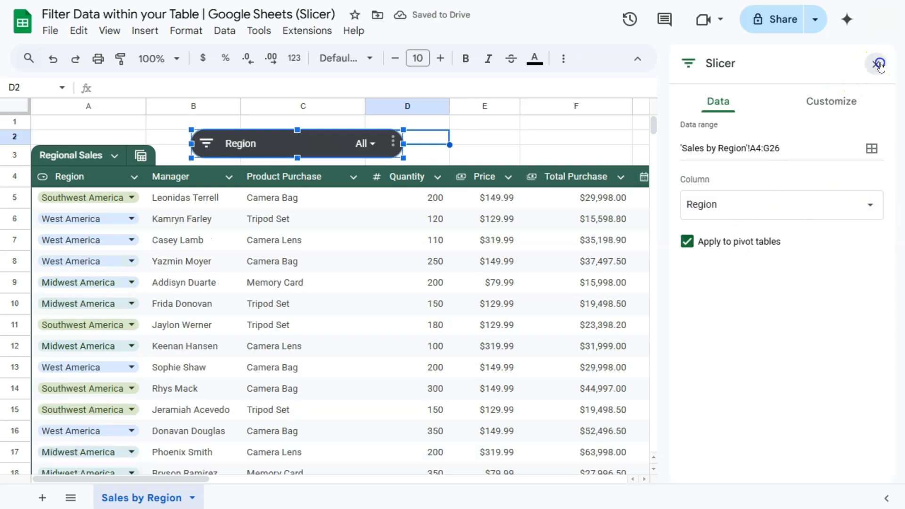
- Filter the table with the Region slicer so that only West America is selected
{"action": "left_click", "coordinate": [371, 145]}
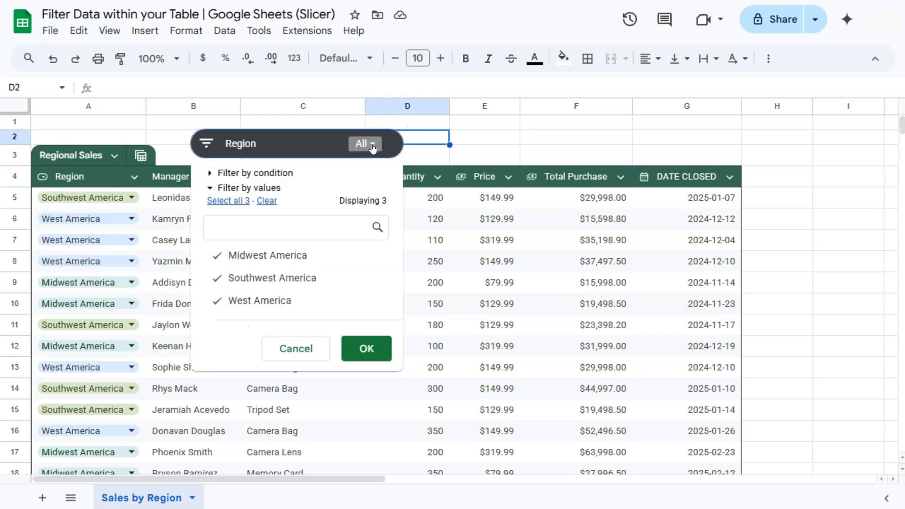
{"action": "left_click", "coordinate": [368, 145]}
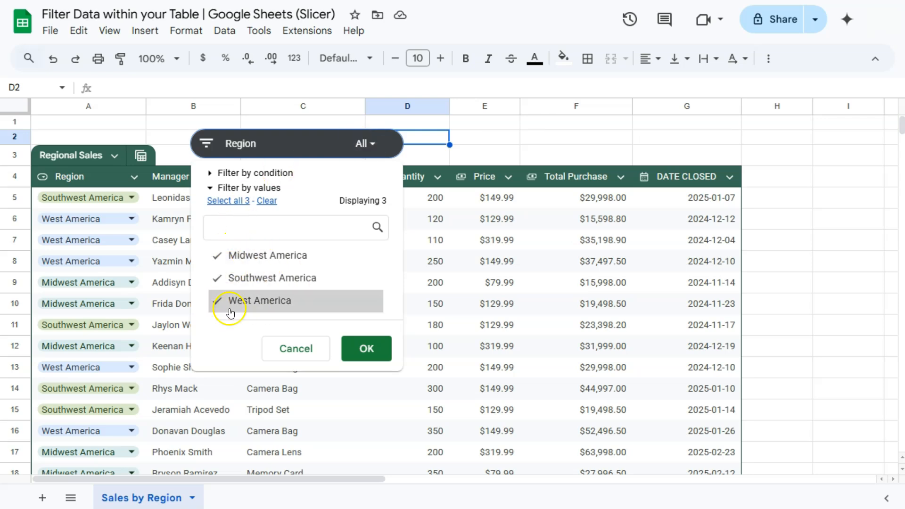
{"action": "left_click", "coordinate": [267, 201]}
{"action": "left_click", "coordinate": [247, 304]}
{"action": "left_click", "coordinate": [371, 349]}
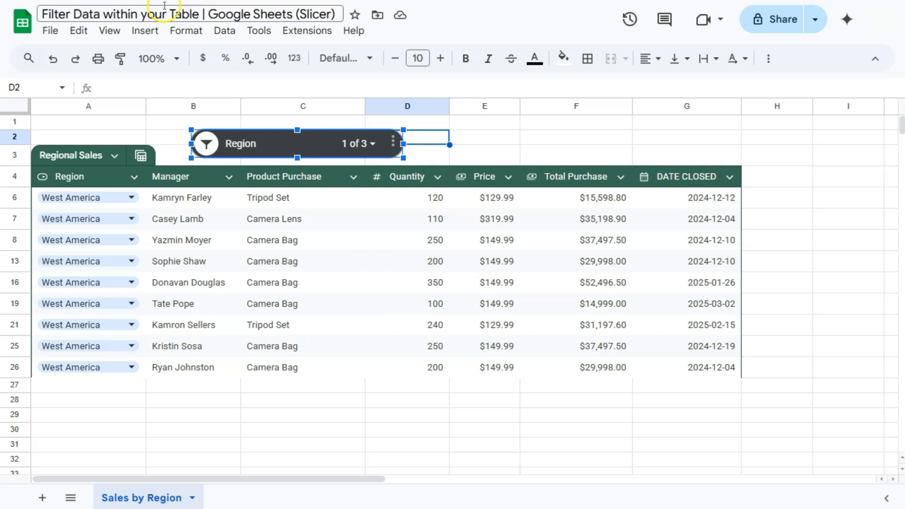
- Reload the spreadsheet and delete the Region slicer above the table
{"action": "key", "text": "F5"}
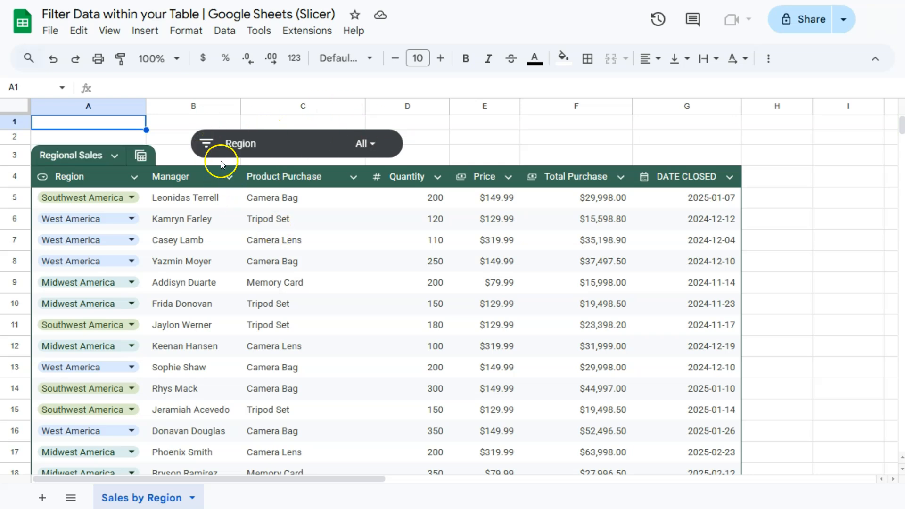
{"action": "left_click", "coordinate": [393, 145]}
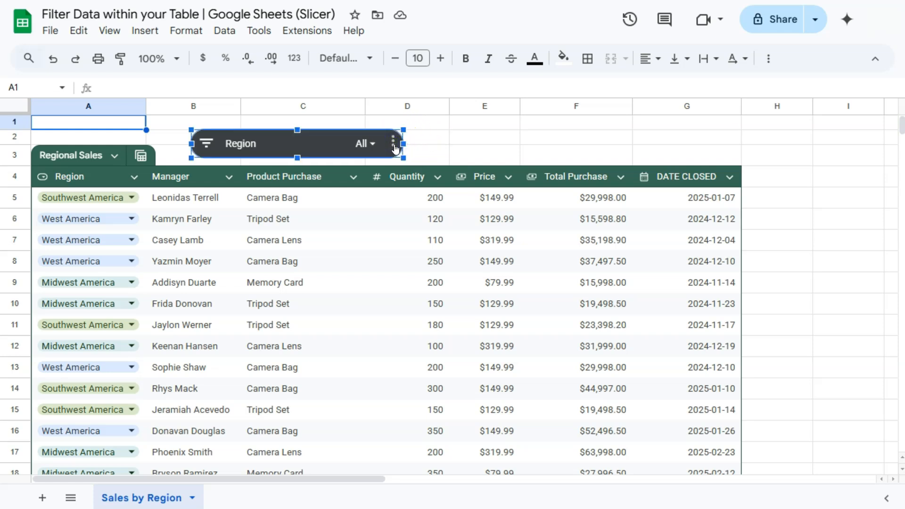
{"action": "left_click", "coordinate": [393, 145]}
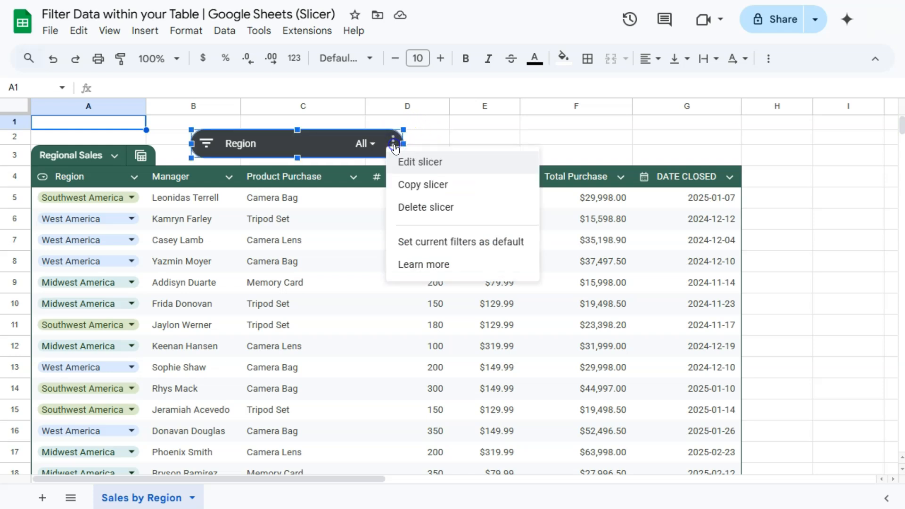
{"action": "left_click", "coordinate": [421, 209]}
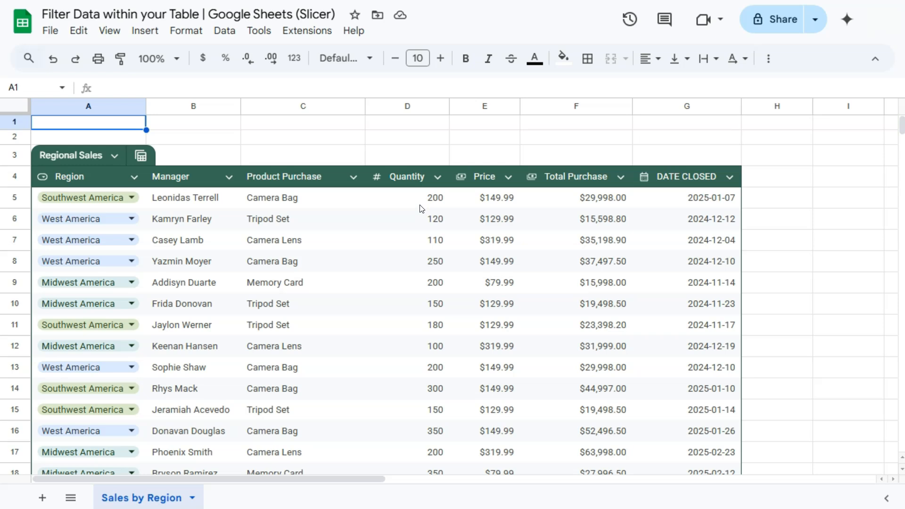
{"action": "scroll", "coordinate": [421, 209], "scroll_direction": "down", "scroll_amount": 3}
{"action": "scroll", "coordinate": [421, 208], "scroll_direction": "up", "scroll_amount": 3}
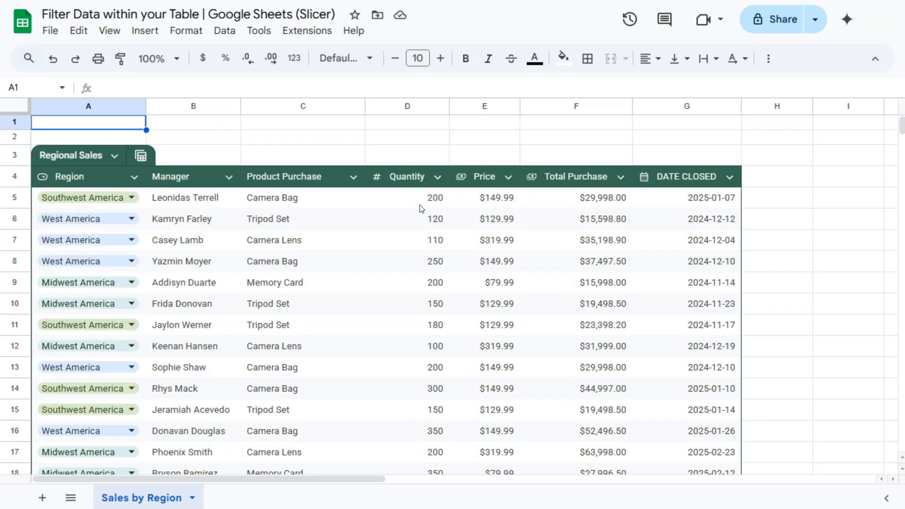